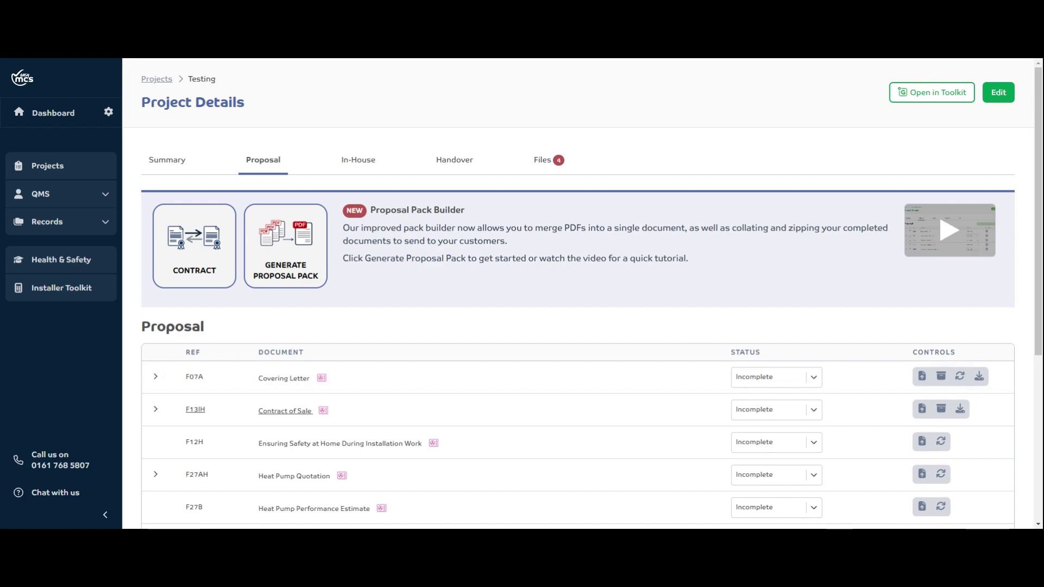
Check the Testing project's Files, then start a new proposal pack from the Proposal tab
left_click(559, 169)
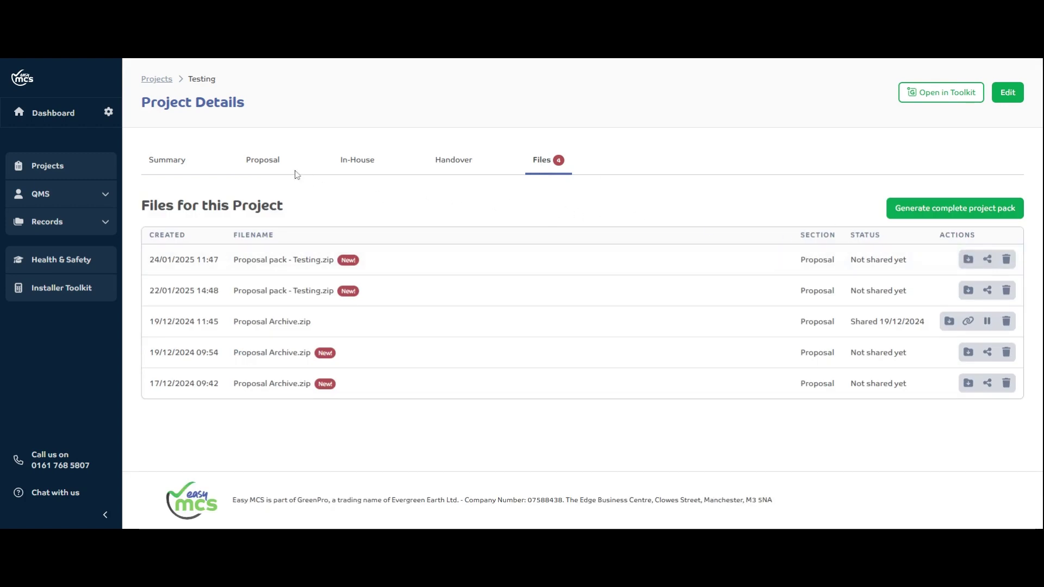
left_click(255, 173)
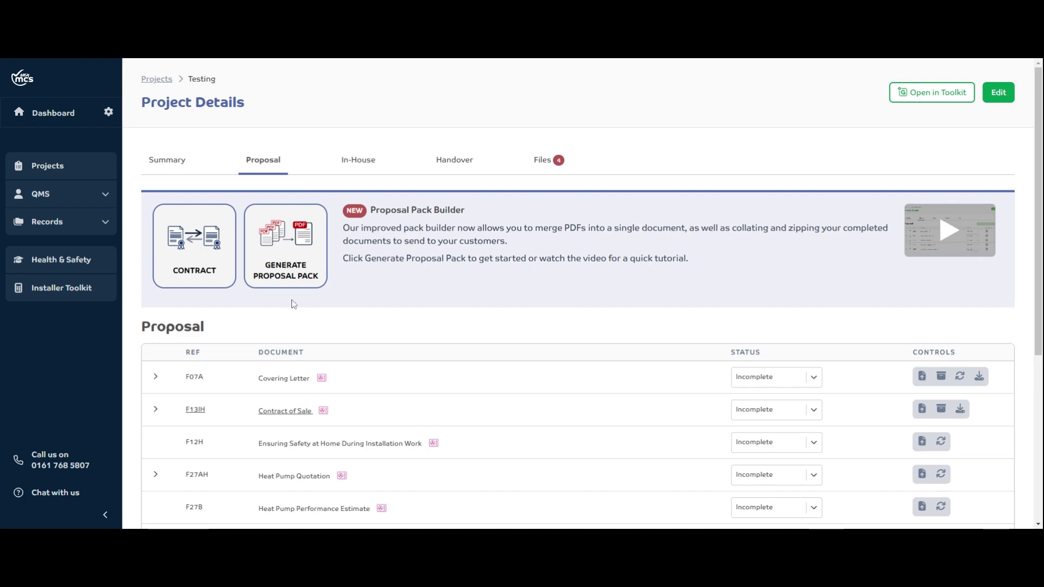
left_click(280, 258)
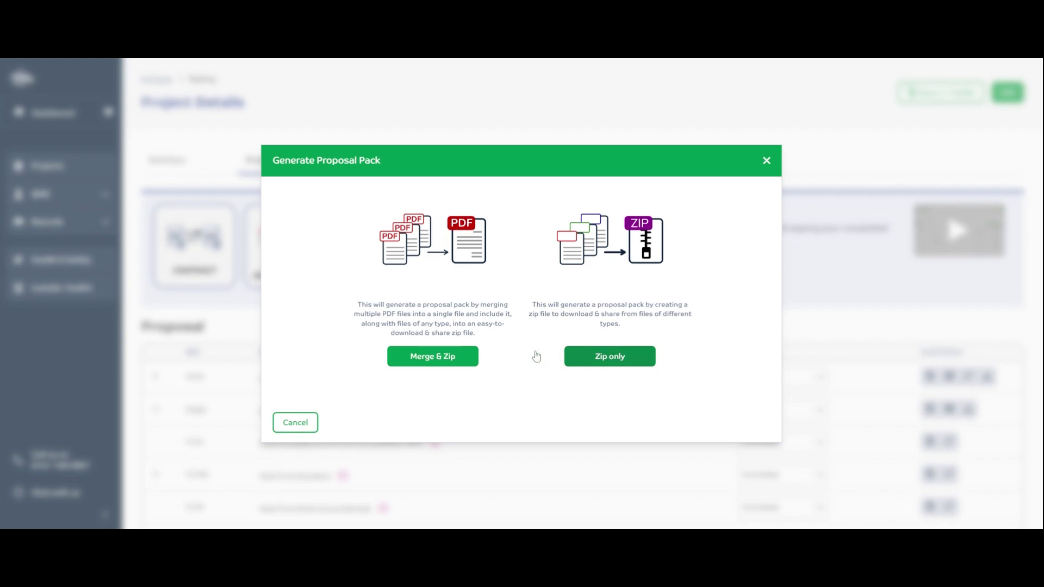
Choose Merge & Zip and select Contract of Sale, proposal.pdf and consumer-code-leaflet.pdf to merge
left_click(466, 357)
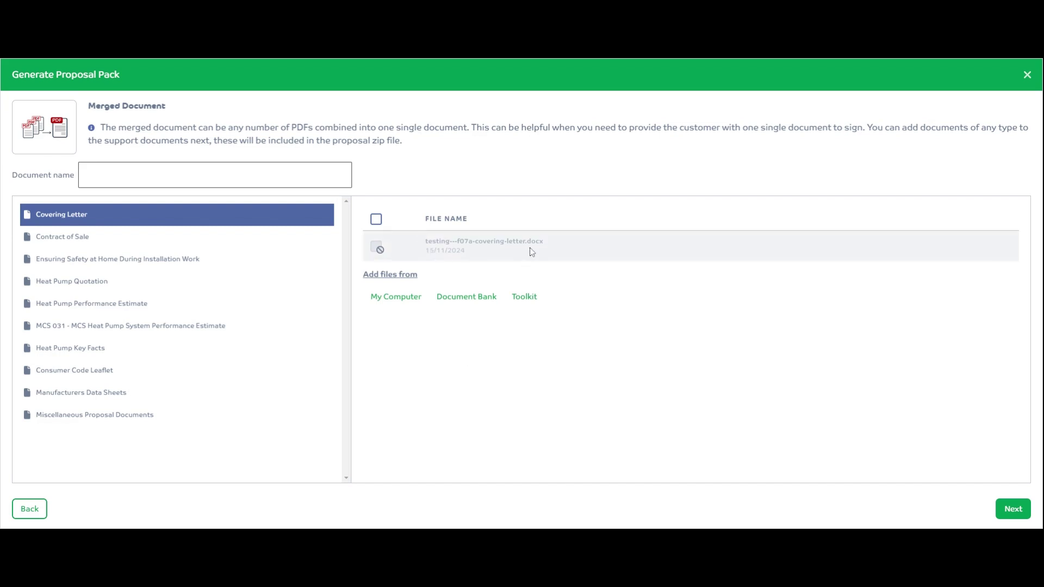
left_click_drag(540, 241, 519, 241)
left_click(547, 289)
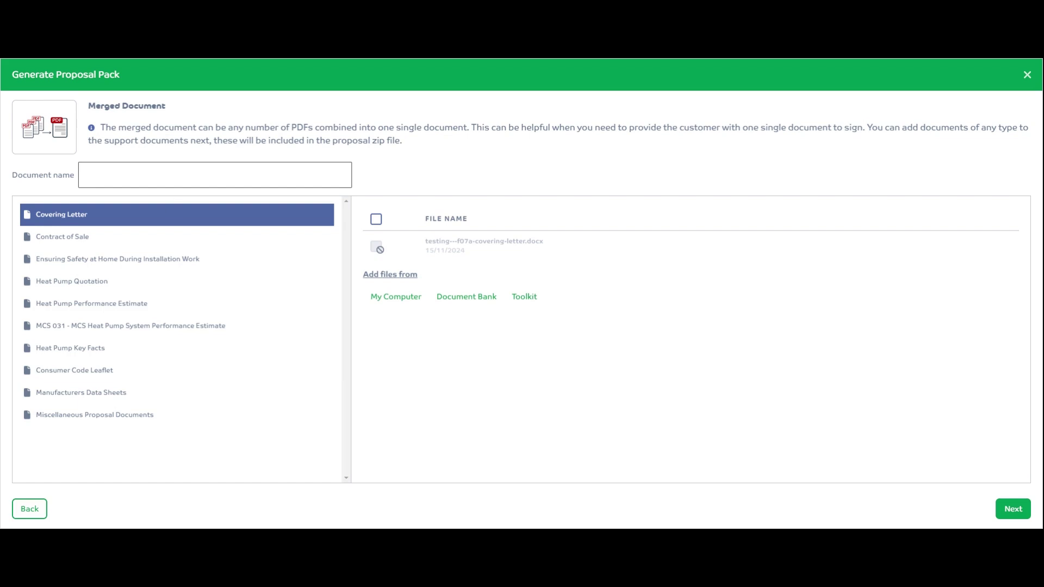
left_click(82, 238)
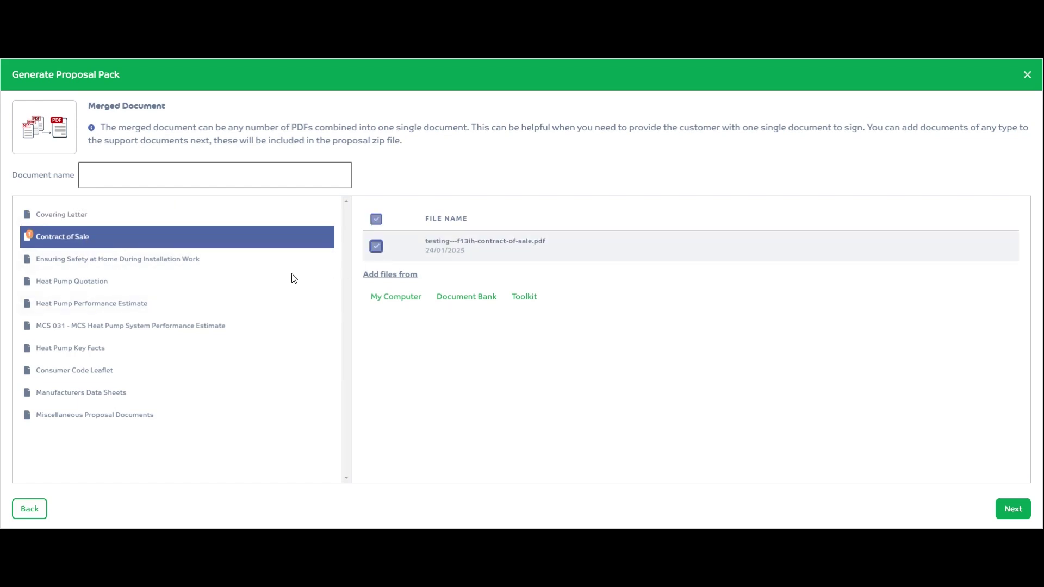
left_click(242, 283)
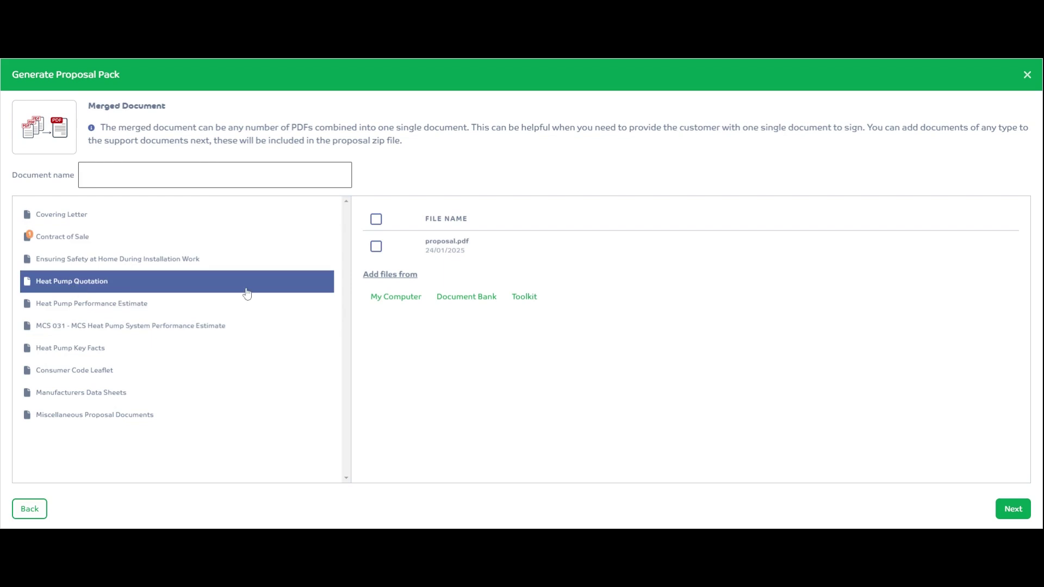
left_click(376, 247)
left_click(60, 372)
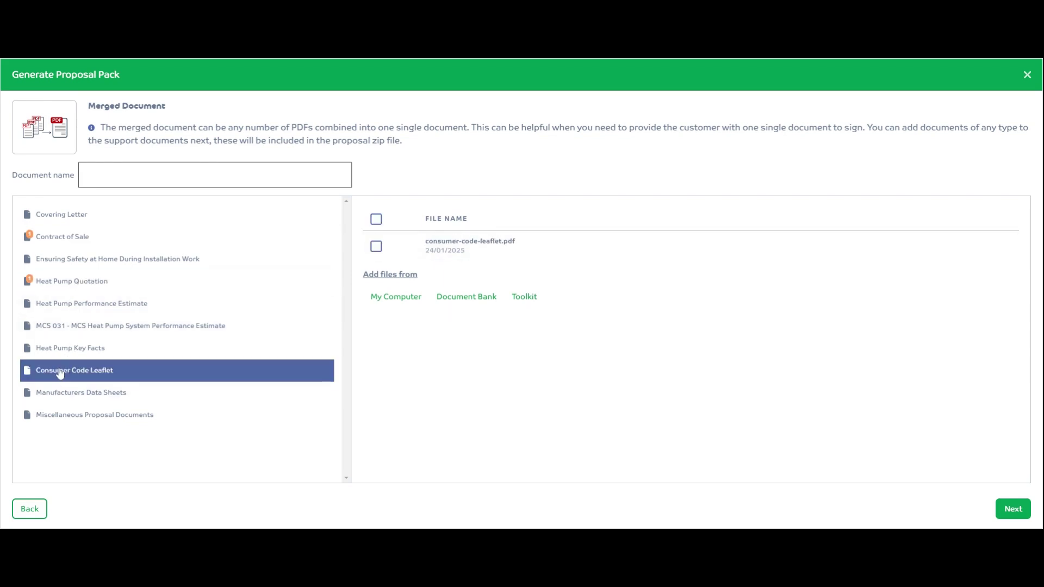
left_click(375, 247)
Name the merged document 'Merged test' and advance to Supporting Documents
left_click(286, 174)
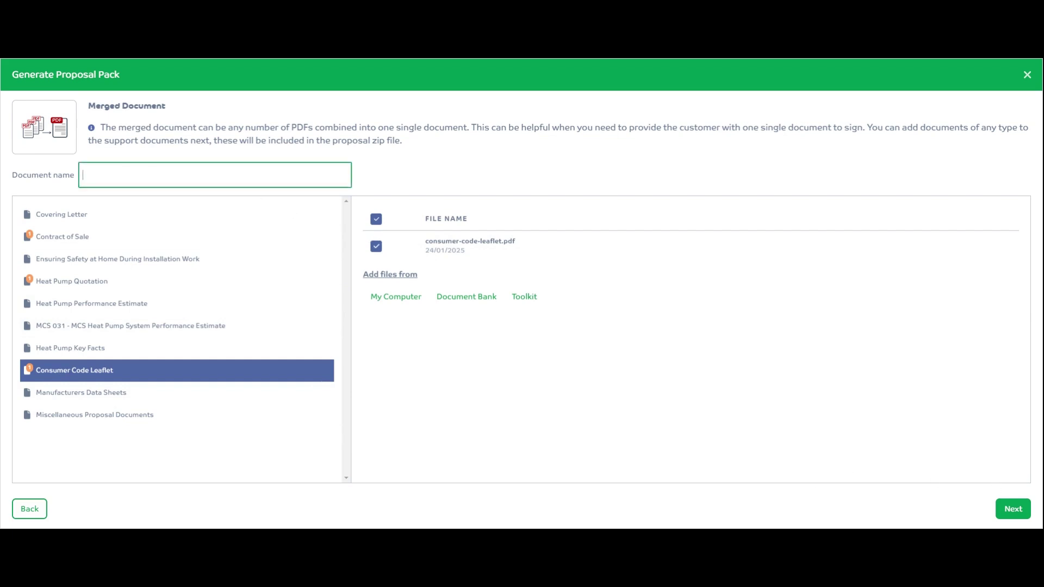
type("Merged test")
left_click(1016, 507)
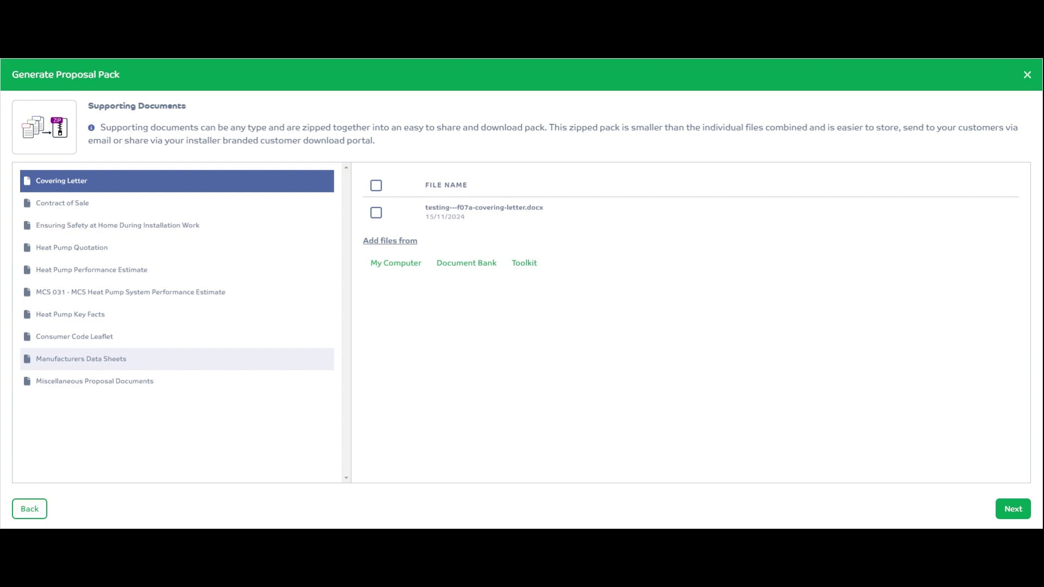
Add the F07A covering letter .docx to the zip and advance to Review & Order
left_click(376, 213)
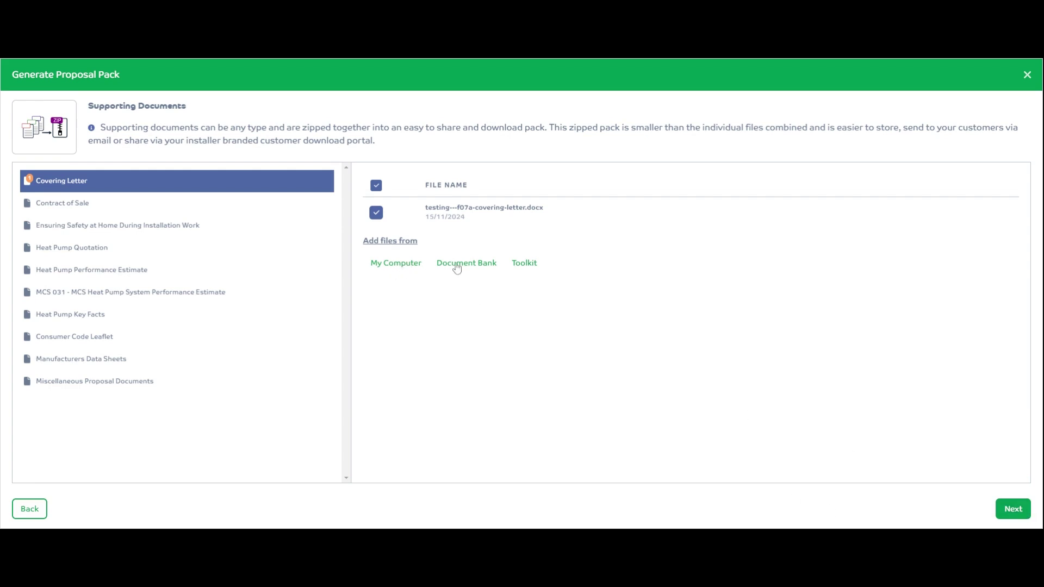
left_click(1016, 512)
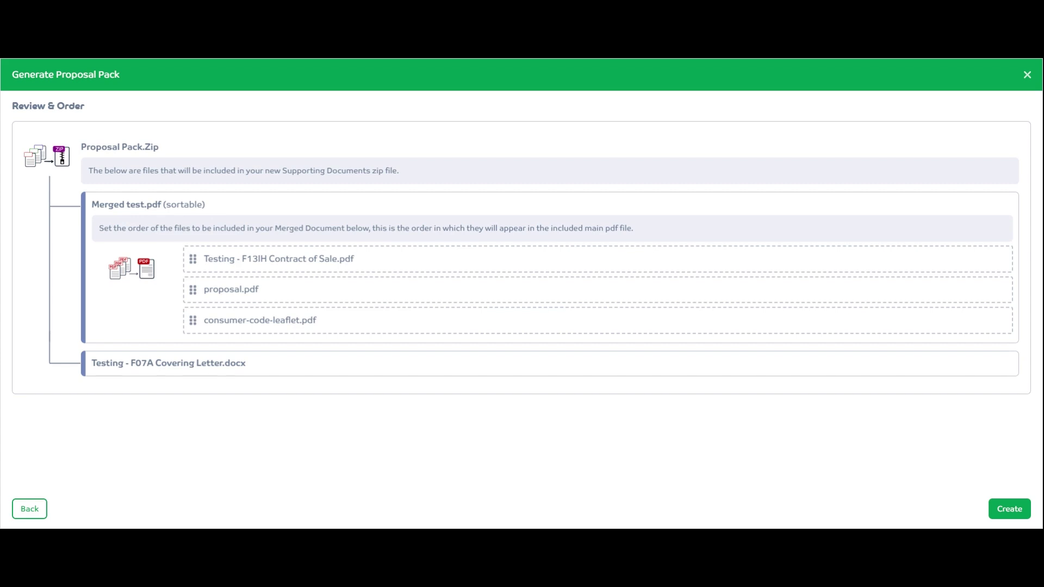
Reorder the merge so proposal.pdf comes first and the Contract of Sale file is last
left_click_drag(371, 298, 373, 243)
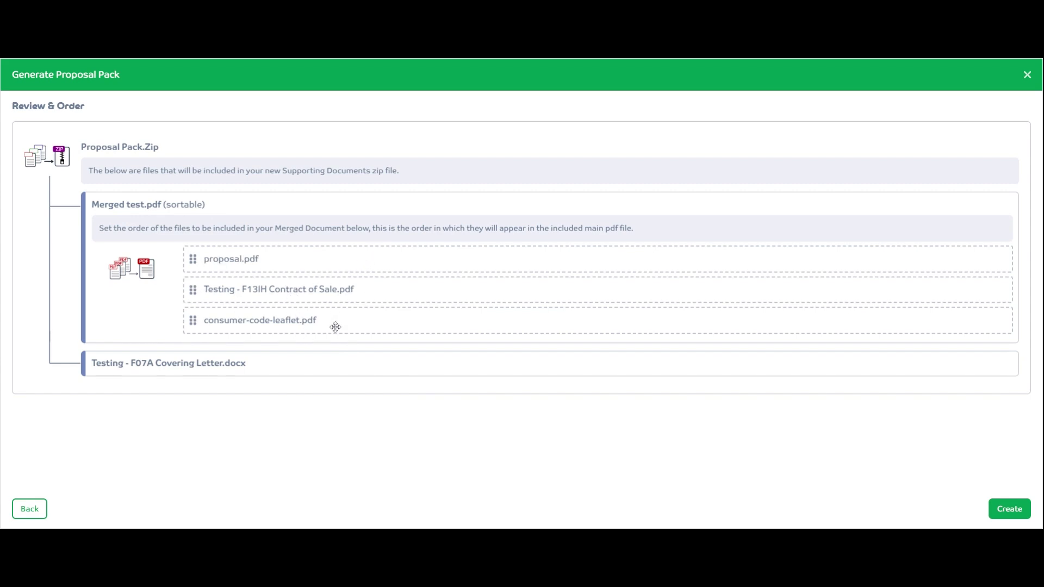
left_click_drag(345, 289, 329, 317)
left_click_drag(193, 263, 243, 327)
Create the proposal pack
left_click(1020, 509)
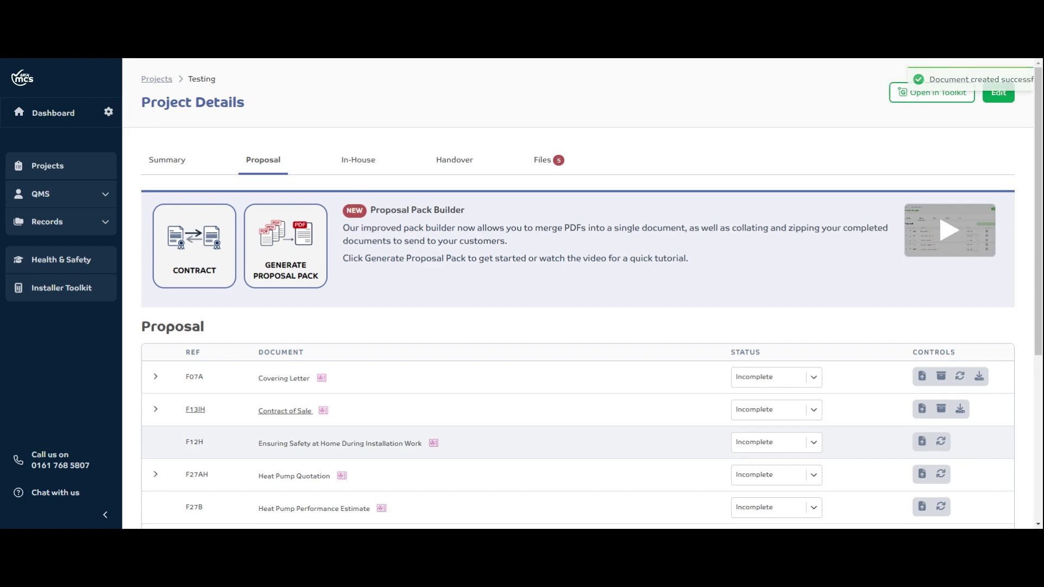
Confirm Proposal pack - Testing.zip is in Files, checking the Proposal, In-House and Handover tabs
left_click(543, 162)
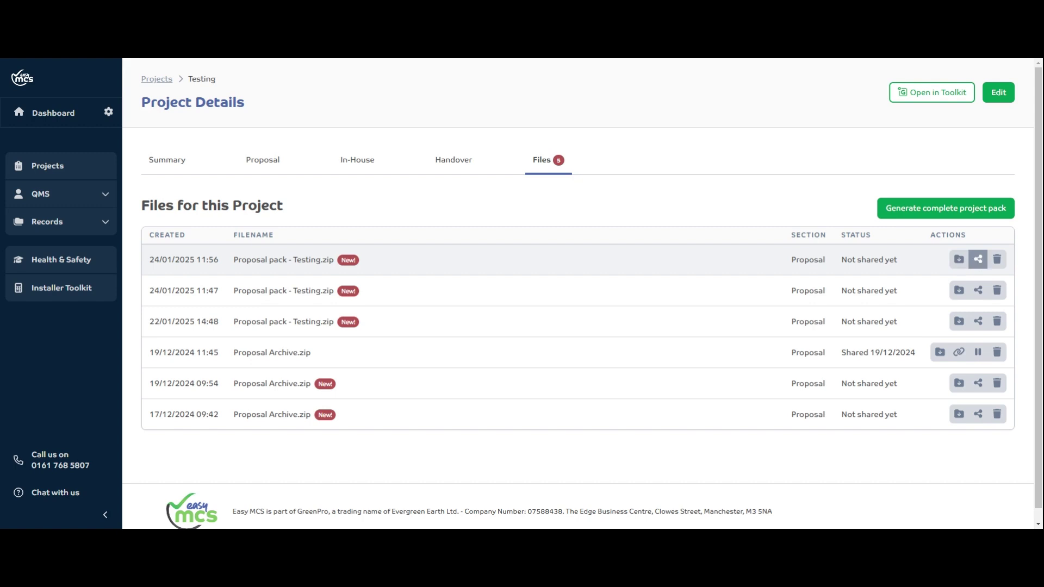
left_click(251, 156)
left_click(382, 176)
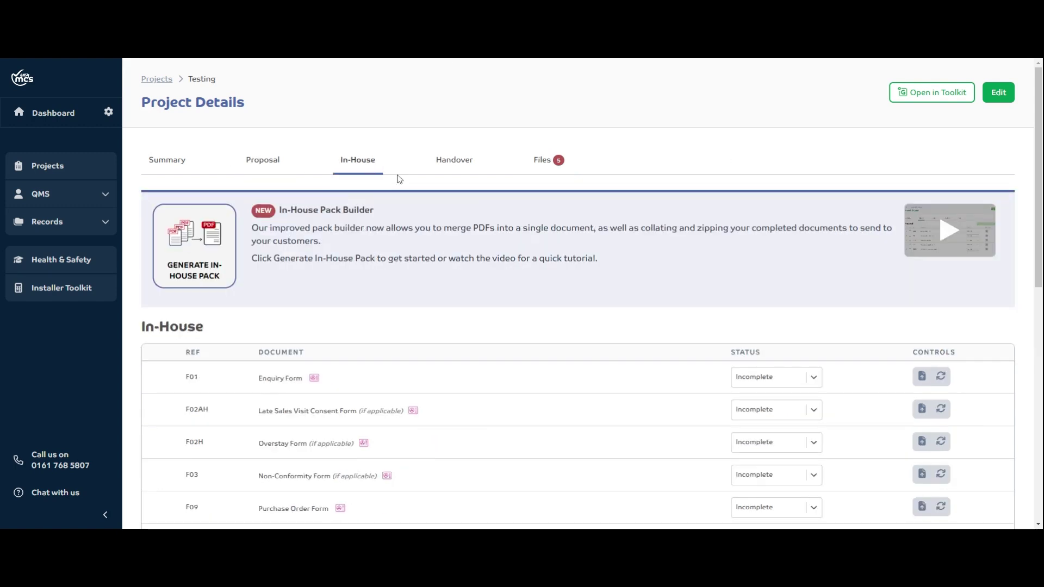
left_click(459, 164)
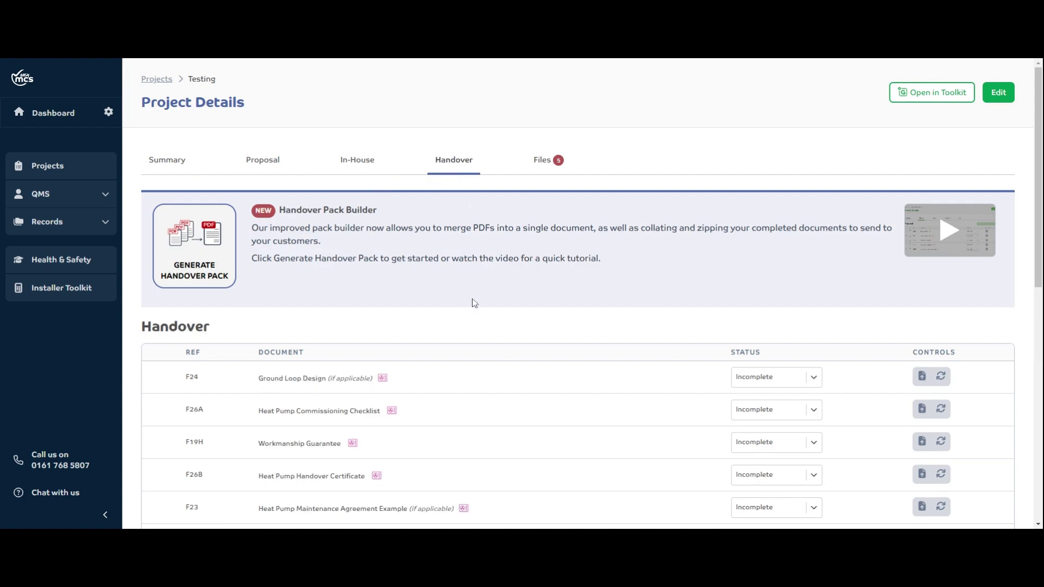
left_click(542, 164)
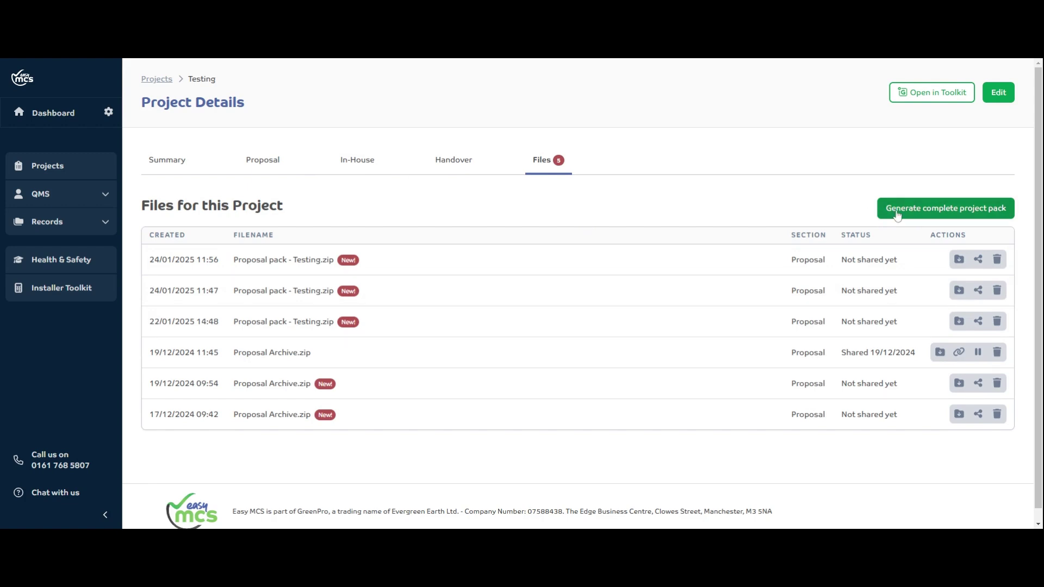
left_click(455, 166)
left_click(351, 160)
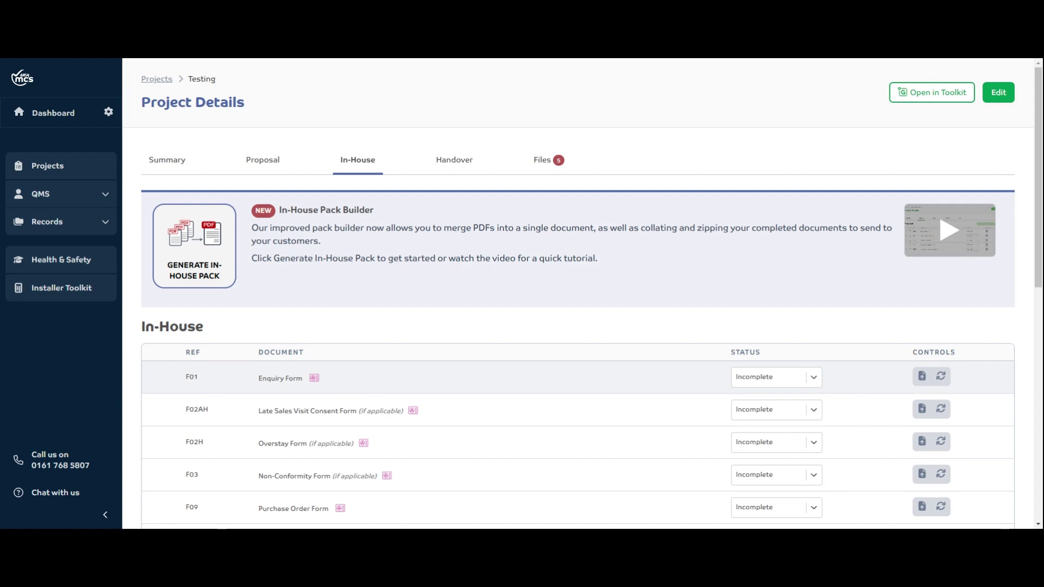
left_click(543, 160)
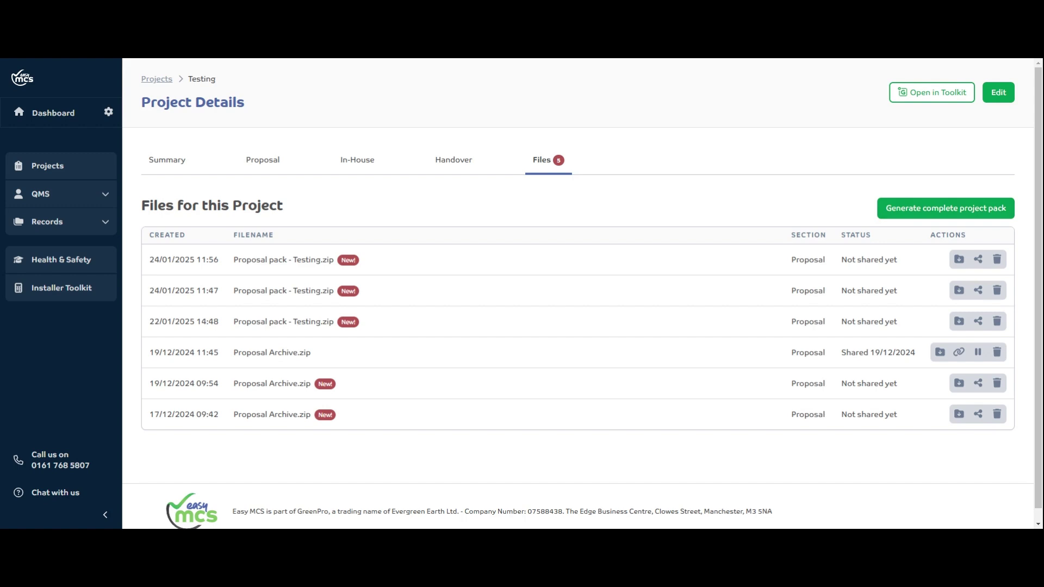
left_click(287, 171)
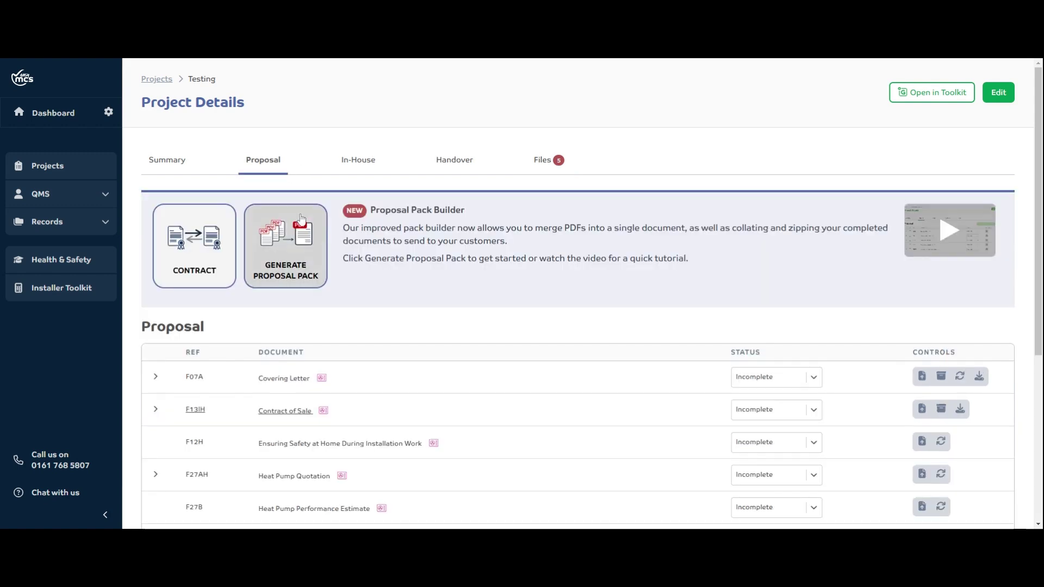
left_click(455, 160)
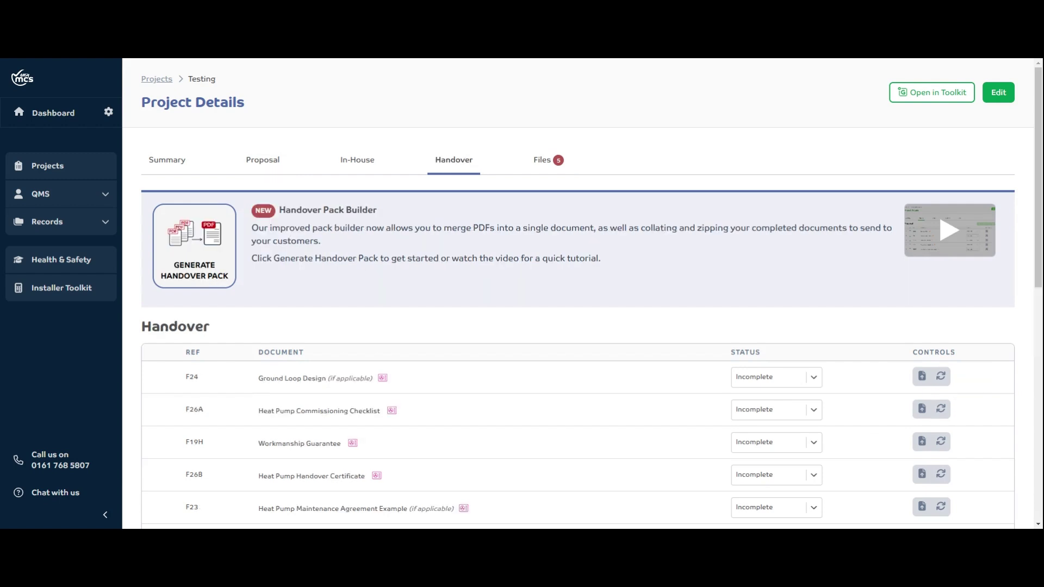
left_click(548, 161)
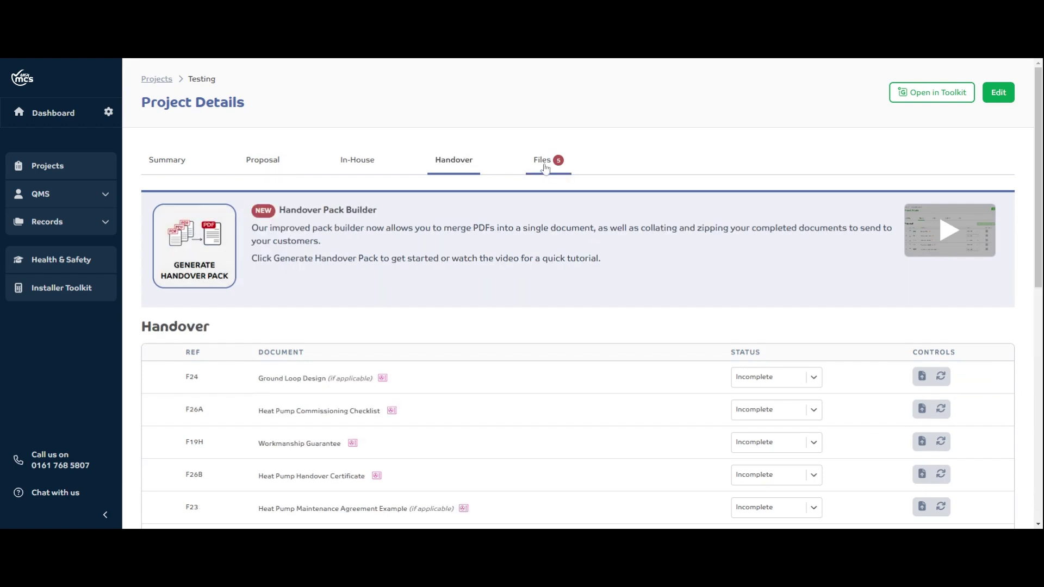